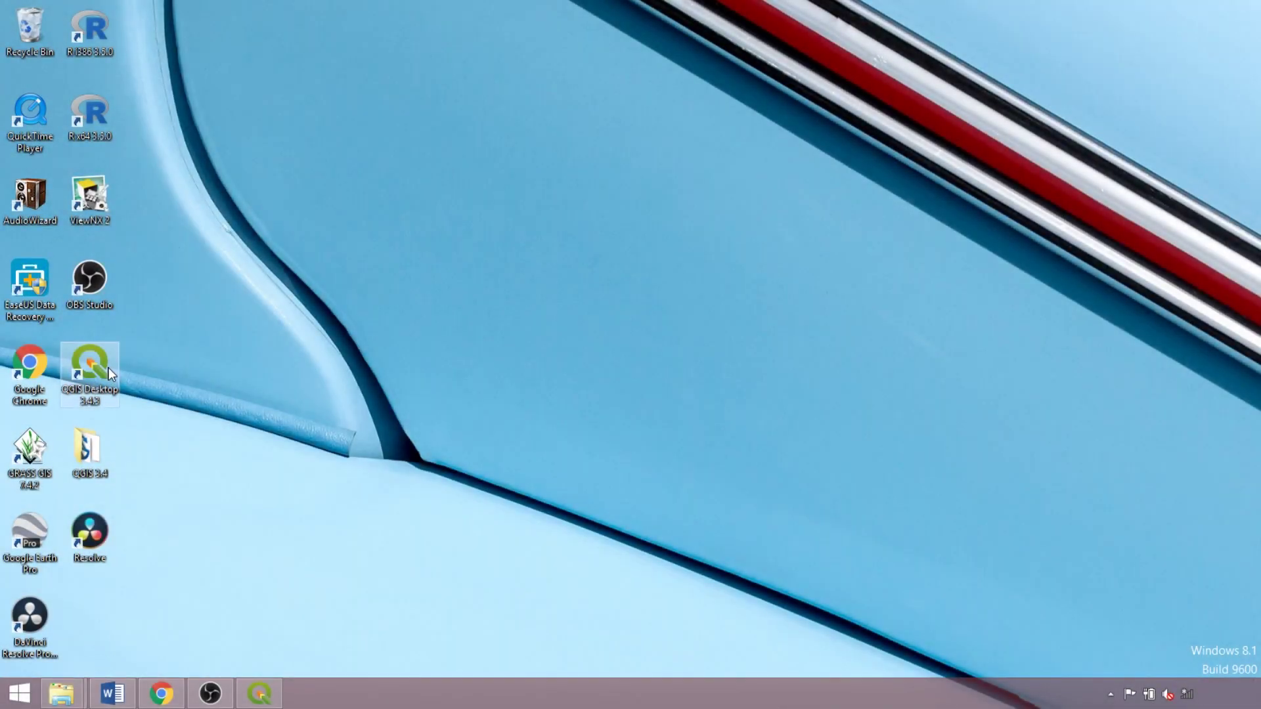
- Restore the minimized QGIS window with its empty untitled project from the taskbar
{"action": "right_click", "coordinate": [263, 693]}
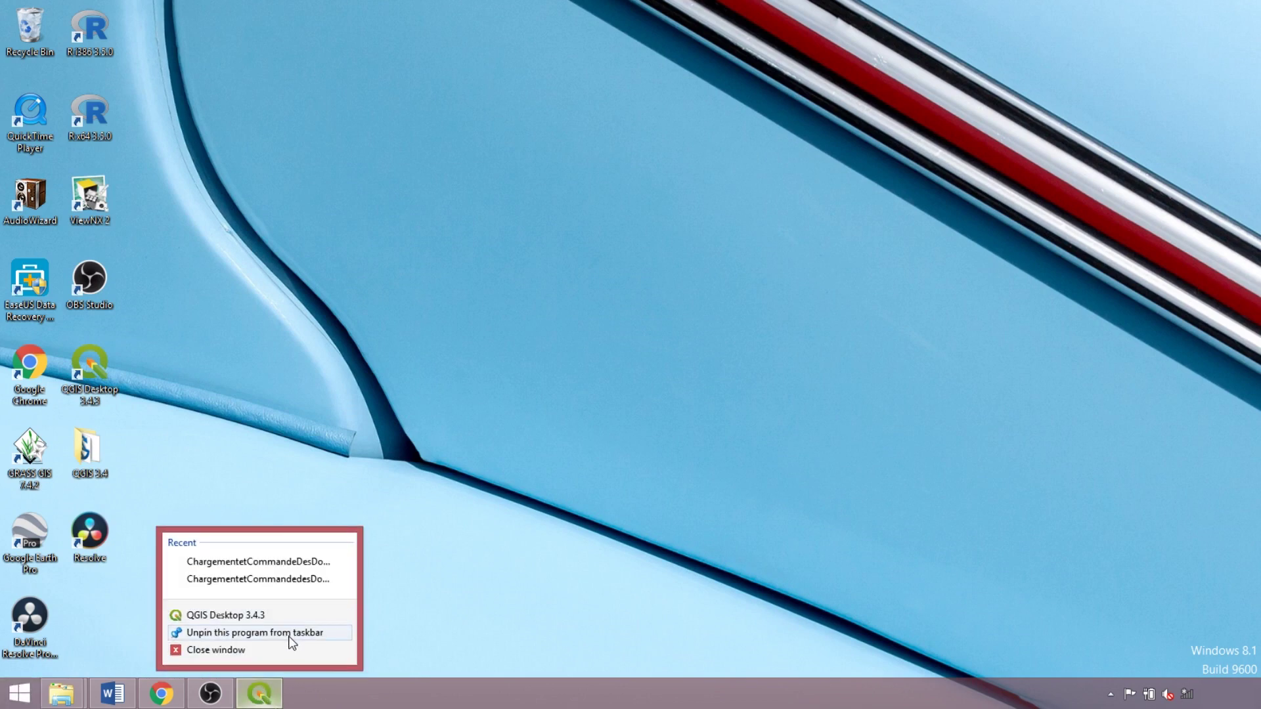
{"action": "left_click", "coordinate": [438, 630]}
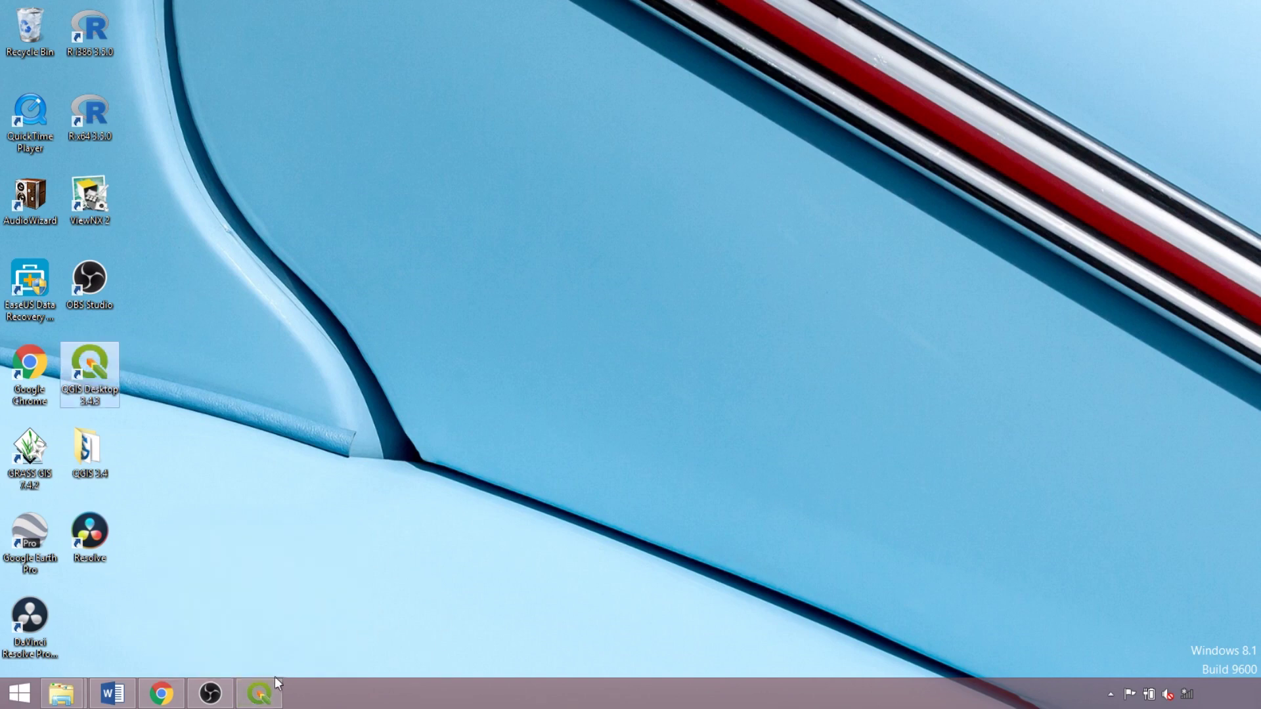
{"action": "left_click", "coordinate": [262, 695]}
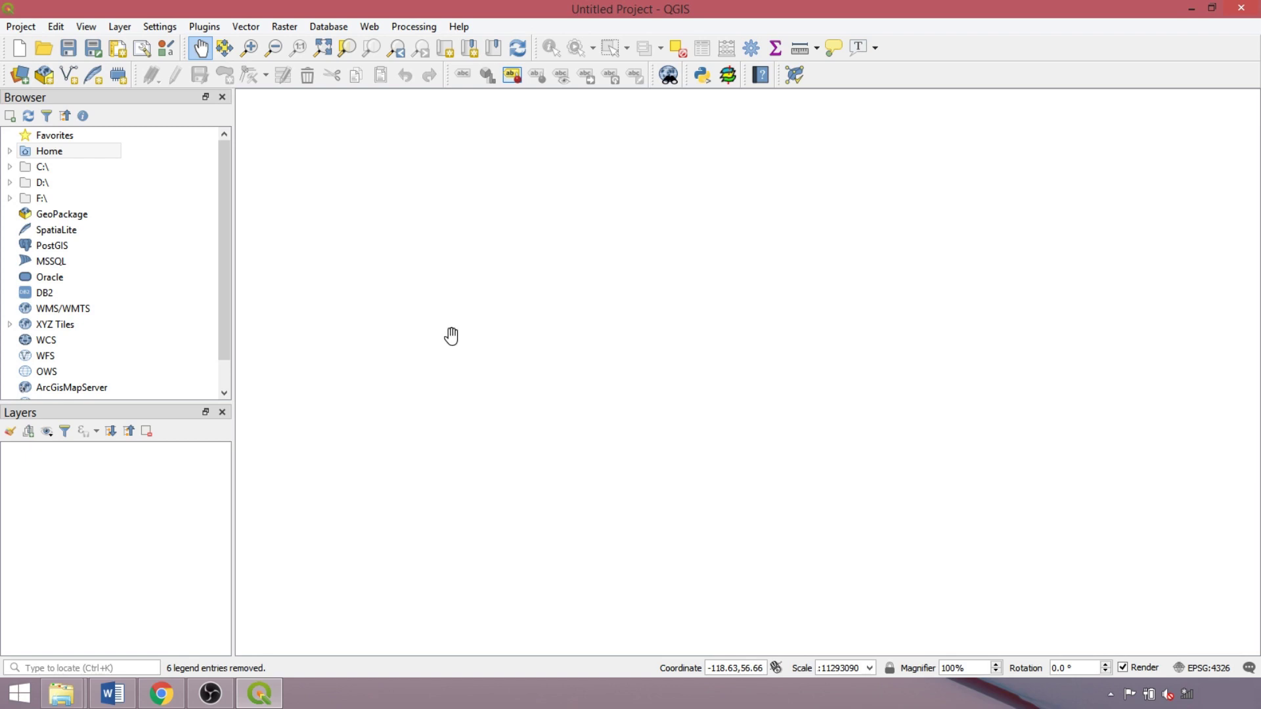
- Add Home > Documents > GeospatialData to Browser Favorites, then collapse the Home tree
{"action": "left_click", "coordinate": [10, 151]}
{"action": "scroll", "coordinate": [28, 197], "scroll_direction": "down", "scroll_amount": 1}
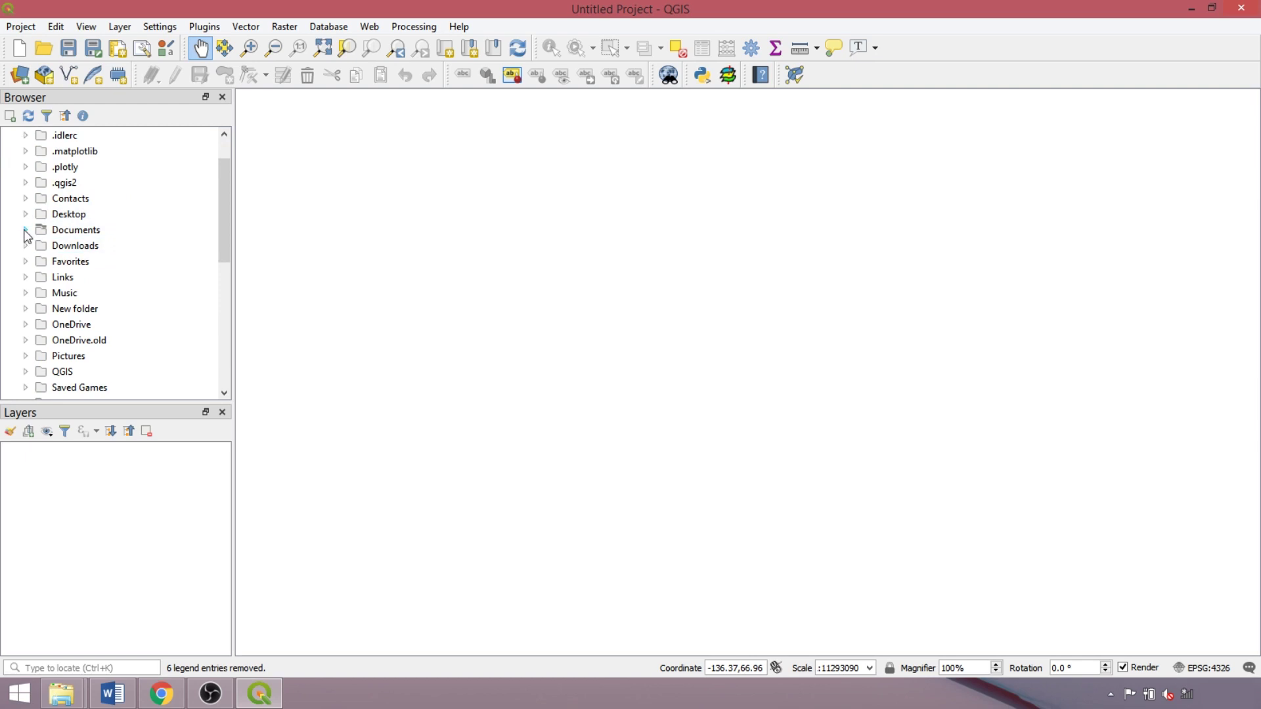
{"action": "left_click", "coordinate": [26, 230]}
{"action": "scroll", "coordinate": [53, 243], "scroll_direction": "down", "scroll_amount": 1}
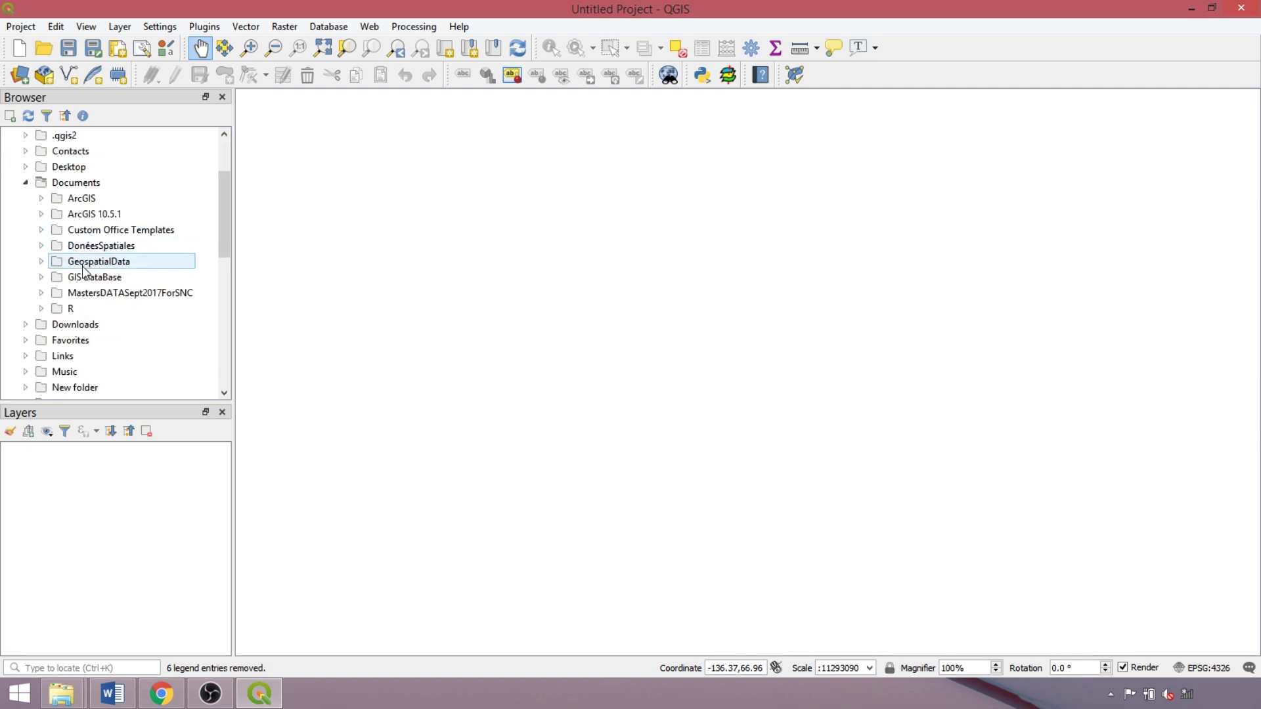
{"action": "right_click", "coordinate": [83, 268]}
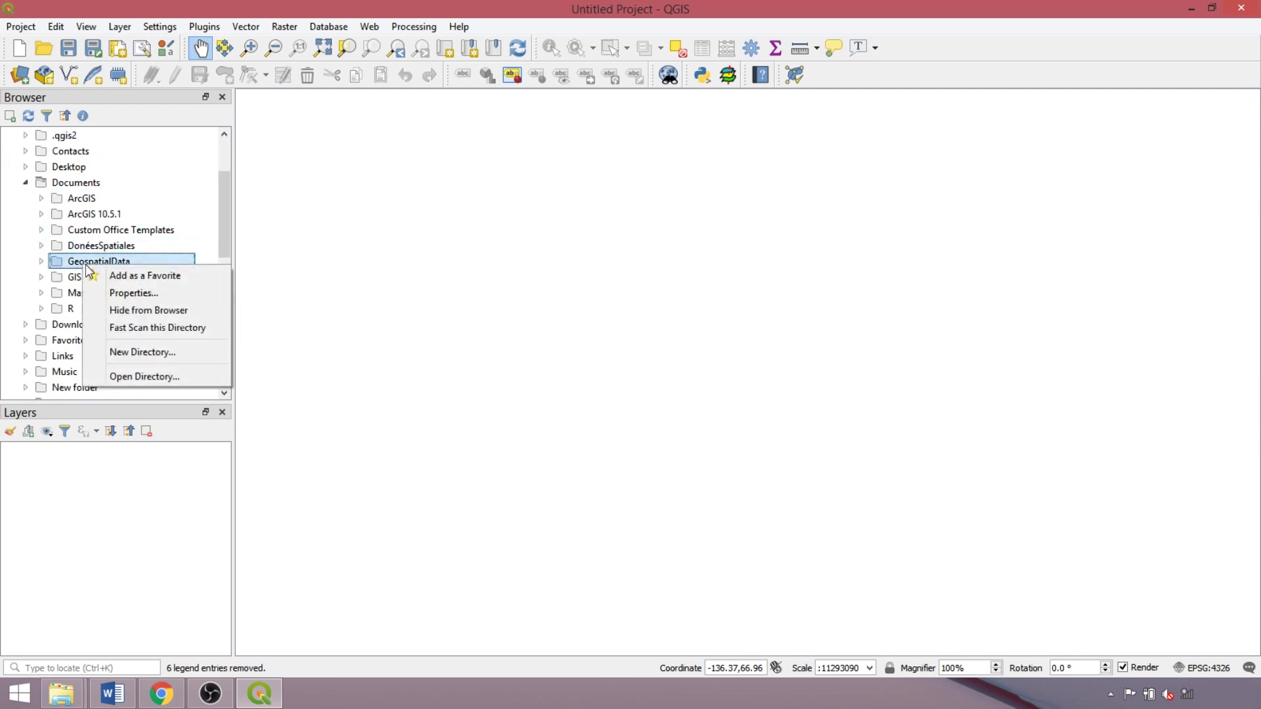
{"action": "left_click", "coordinate": [145, 276]}
{"action": "left_click", "coordinate": [26, 198]}
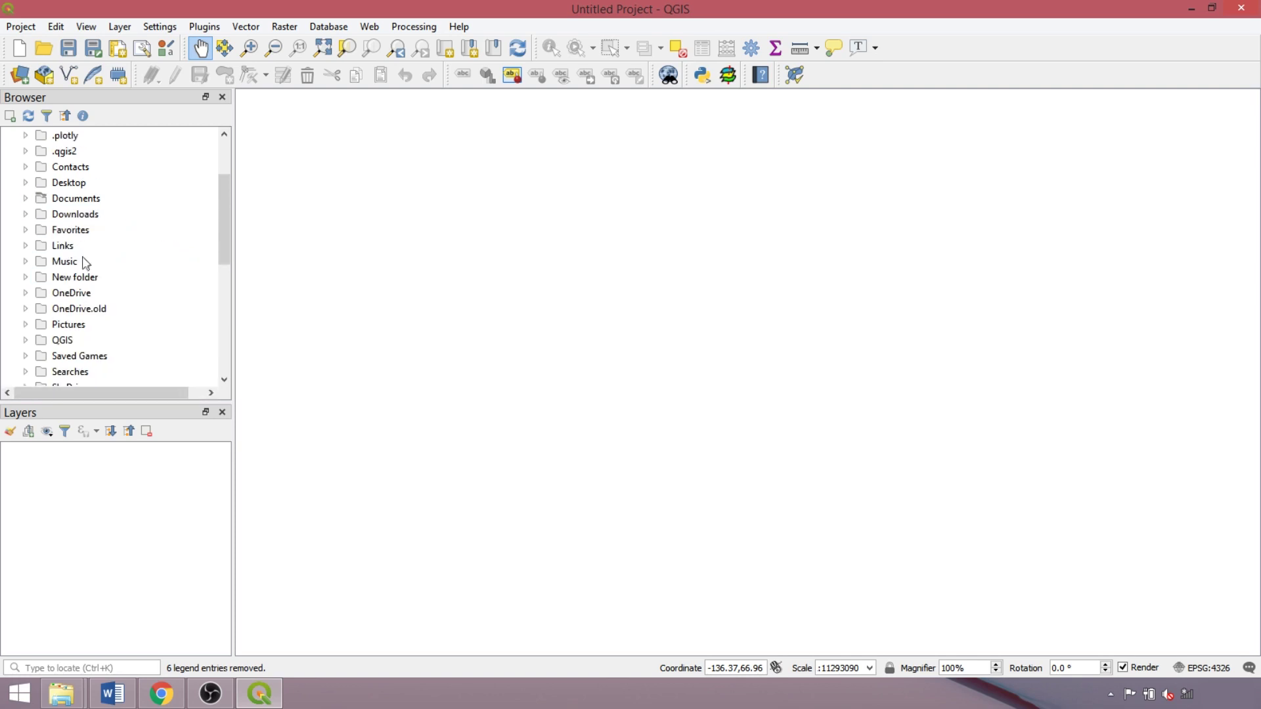
{"action": "scroll", "coordinate": [66, 227], "scroll_direction": "up", "scroll_amount": 2}
{"action": "left_click", "coordinate": [8, 167]}
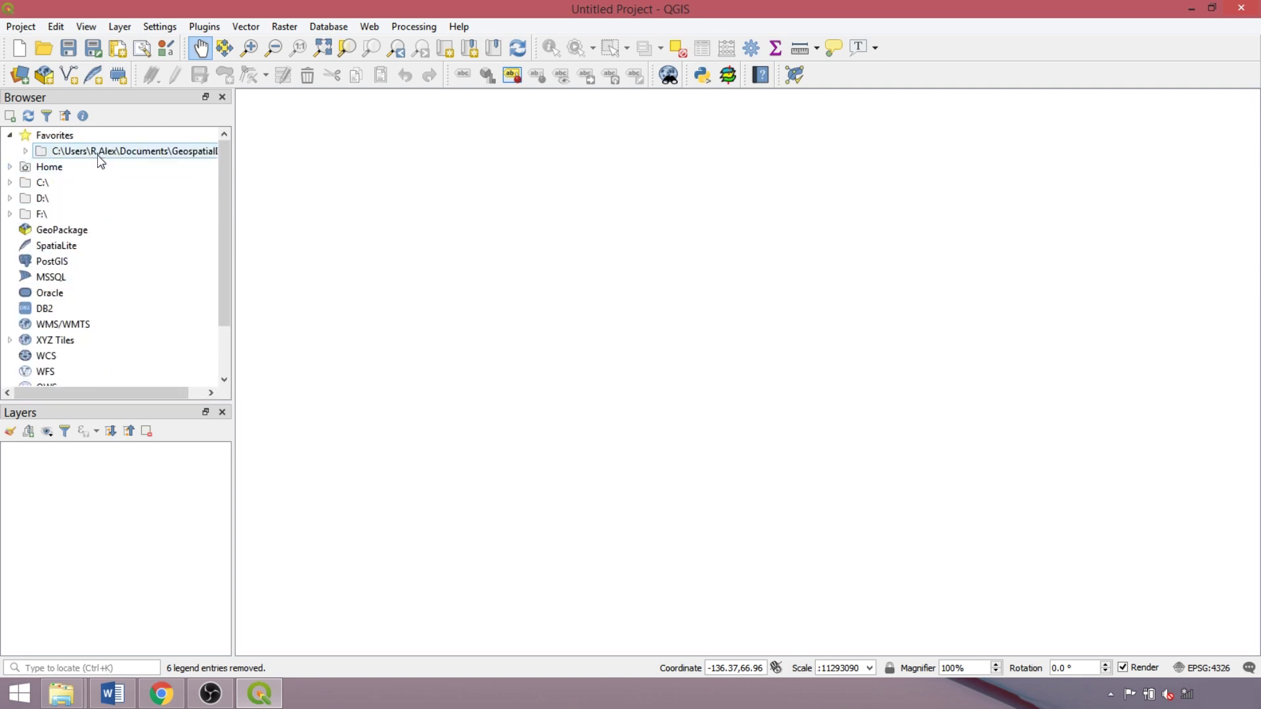
- Add lhy_000c16a_e, lhy_000d16a_e and the cgcElevators2017 points from IntroDemos as layers
{"action": "left_click", "coordinate": [25, 151]}
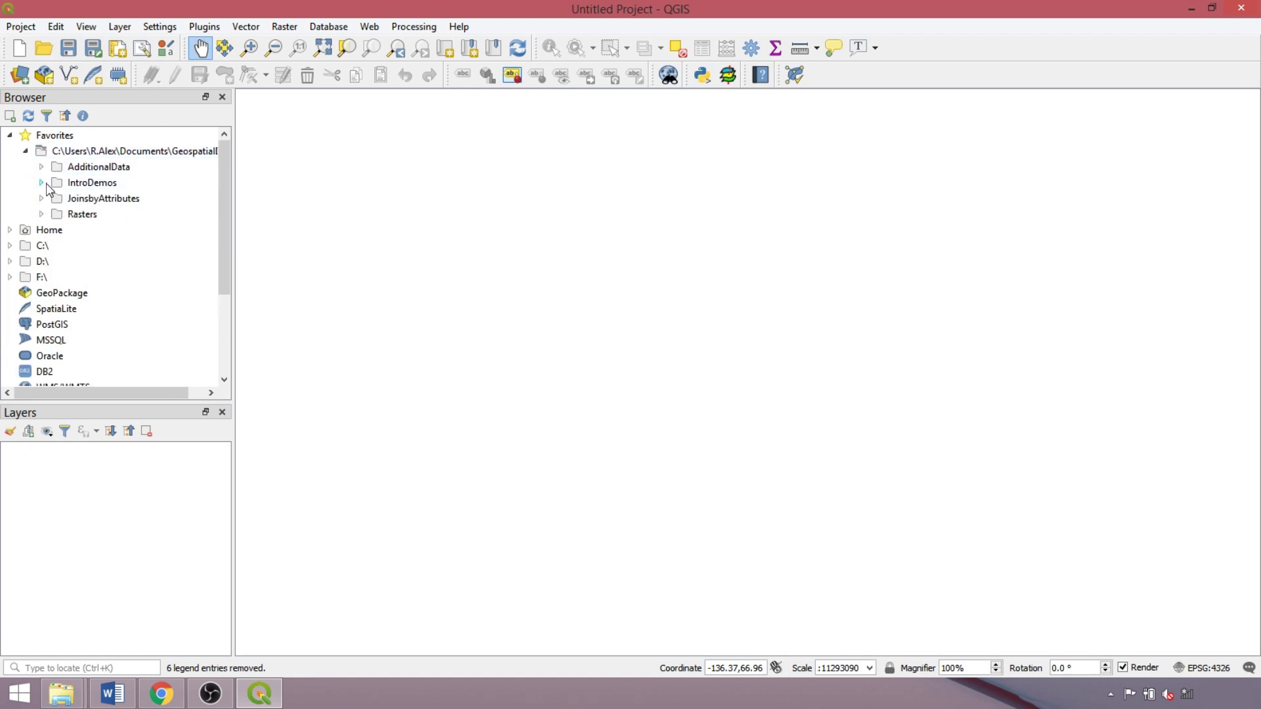
{"action": "double_click", "coordinate": [96, 183]}
{"action": "scroll", "coordinate": [97, 191], "scroll_direction": "down", "scroll_amount": 1}
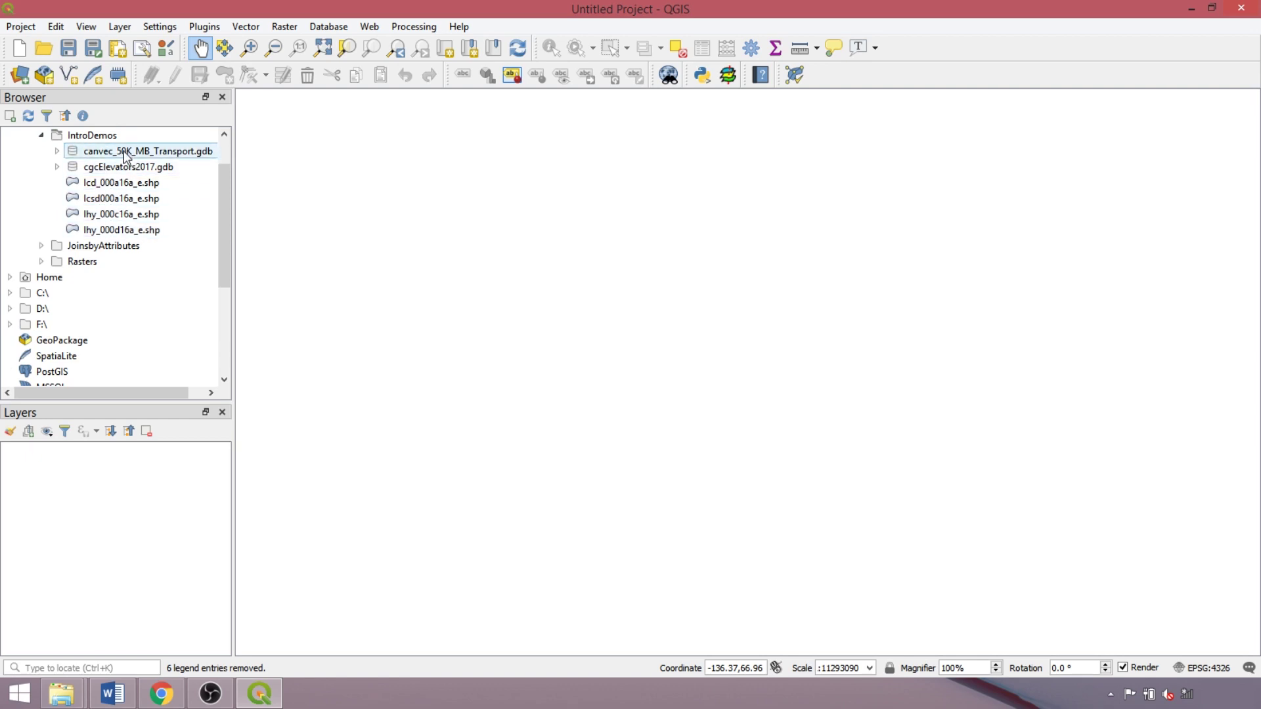
{"action": "left_click", "coordinate": [139, 215]}
{"action": "double_click", "coordinate": [137, 219]}
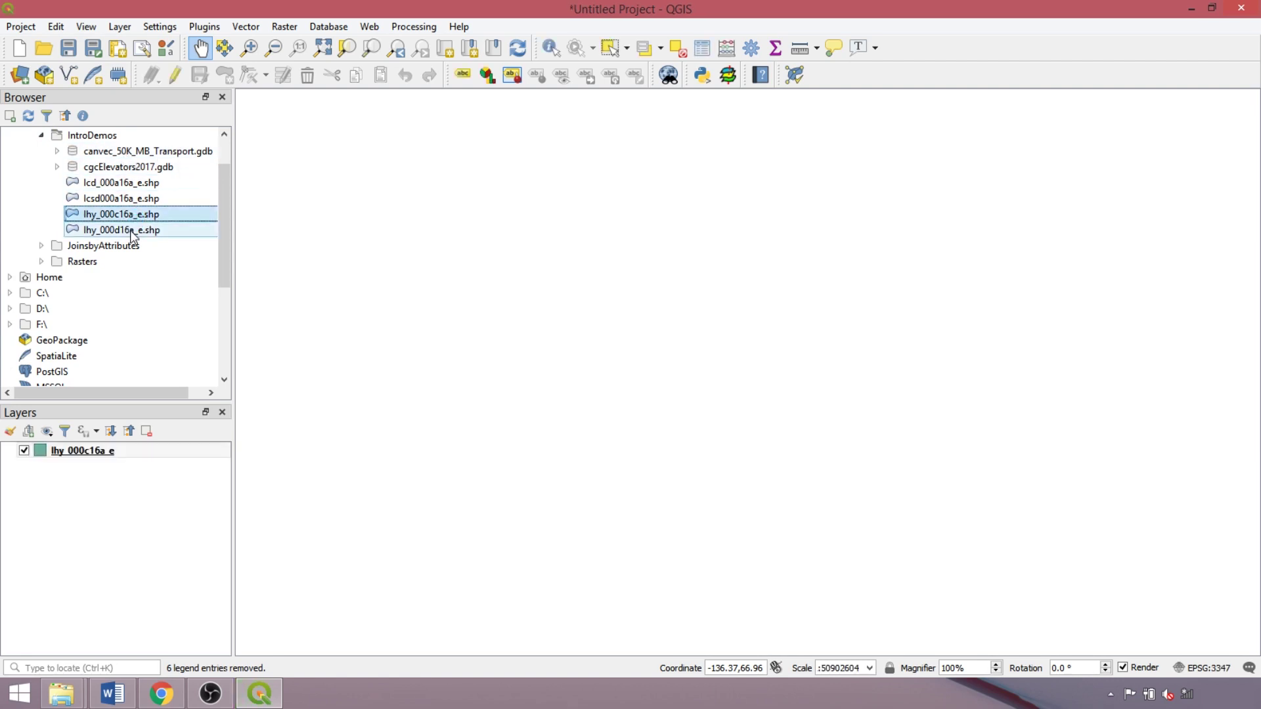
{"action": "left_click_drag", "start_coordinate": [129, 231], "coordinate": [135, 476]}
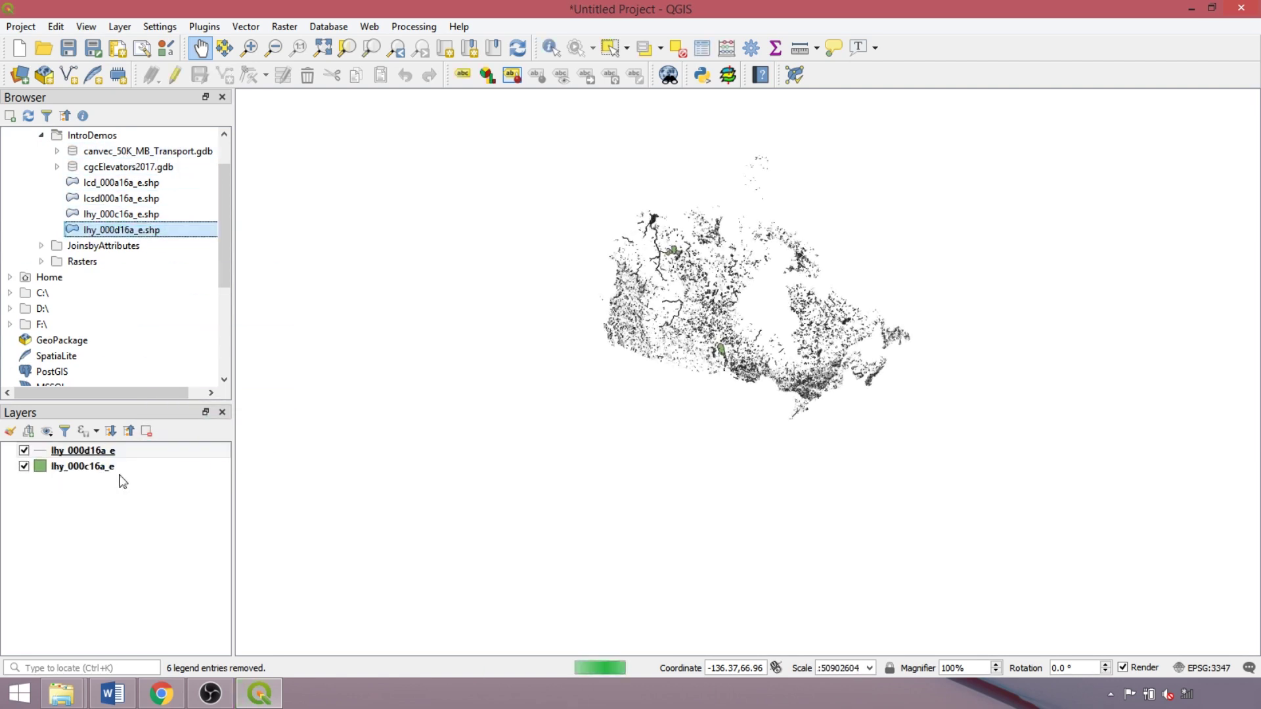
{"action": "left_click", "coordinate": [57, 166]}
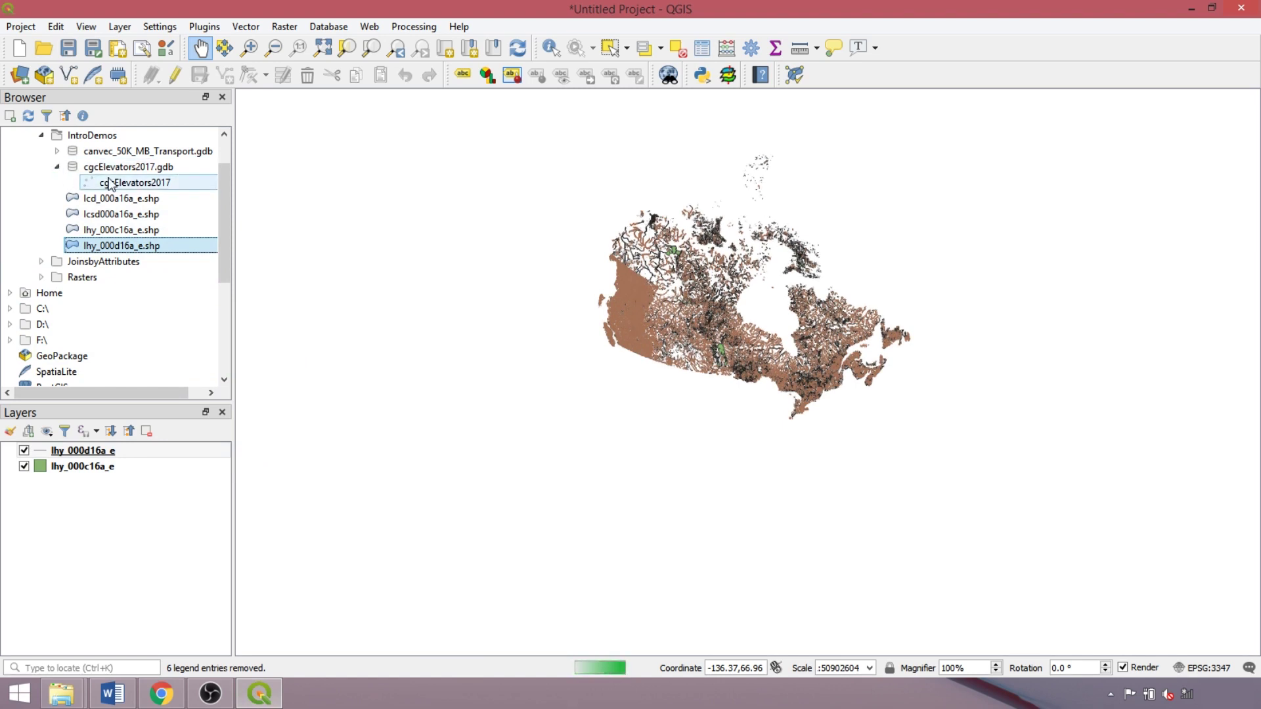
{"action": "double_click", "coordinate": [110, 183]}
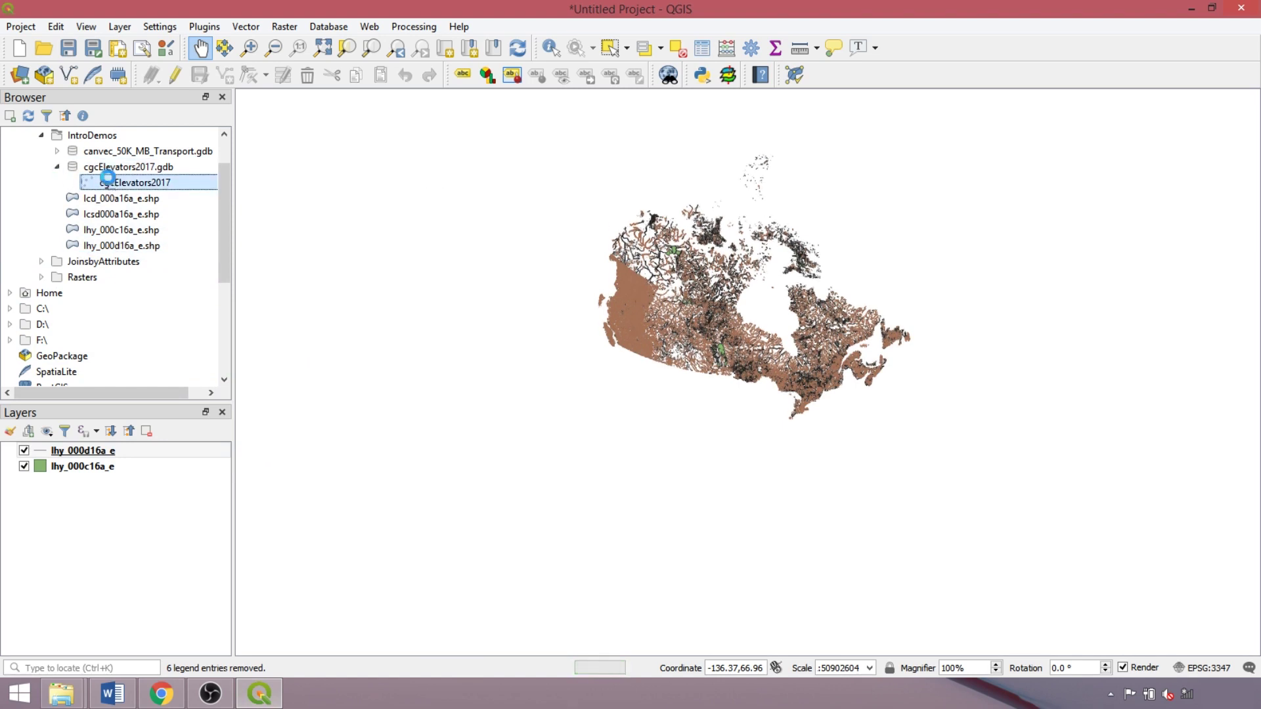
- Add road_segment_1 from canvec_50K_MB_Transport.gdb to the map
{"action": "left_click", "coordinate": [57, 167]}
{"action": "left_click", "coordinate": [57, 151]}
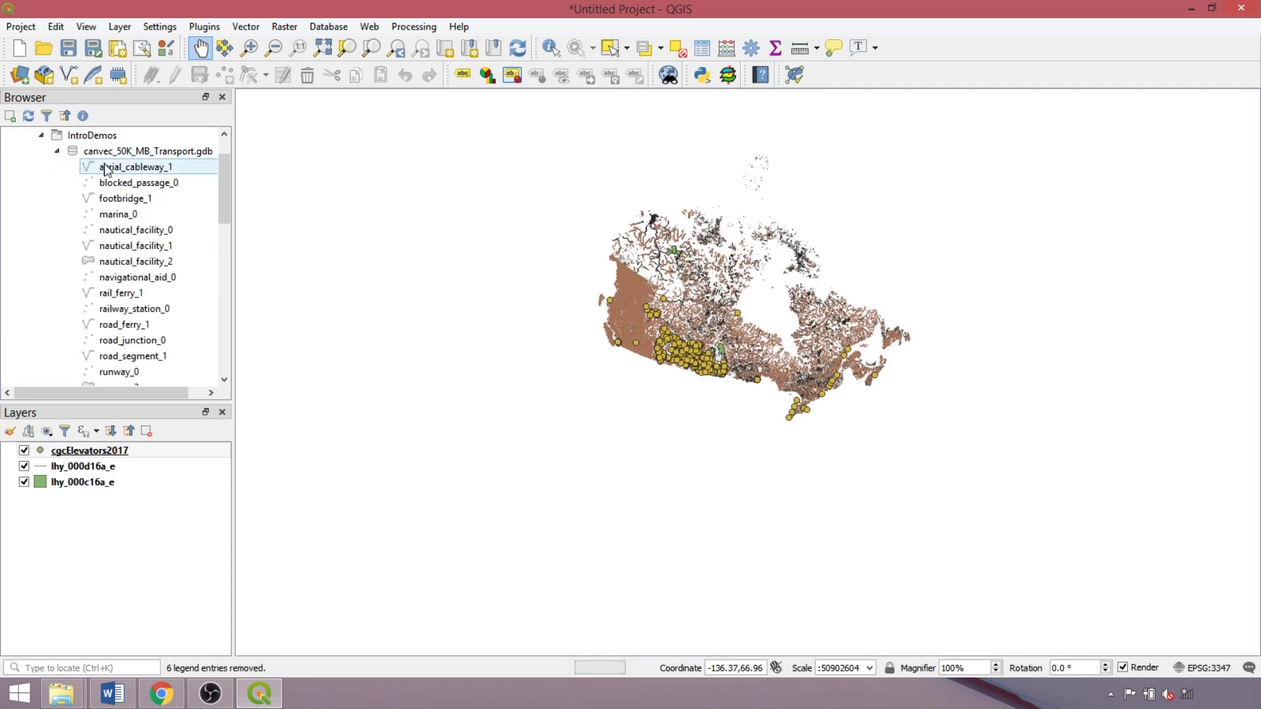
{"action": "scroll", "coordinate": [107, 170], "scroll_direction": "down", "scroll_amount": 1}
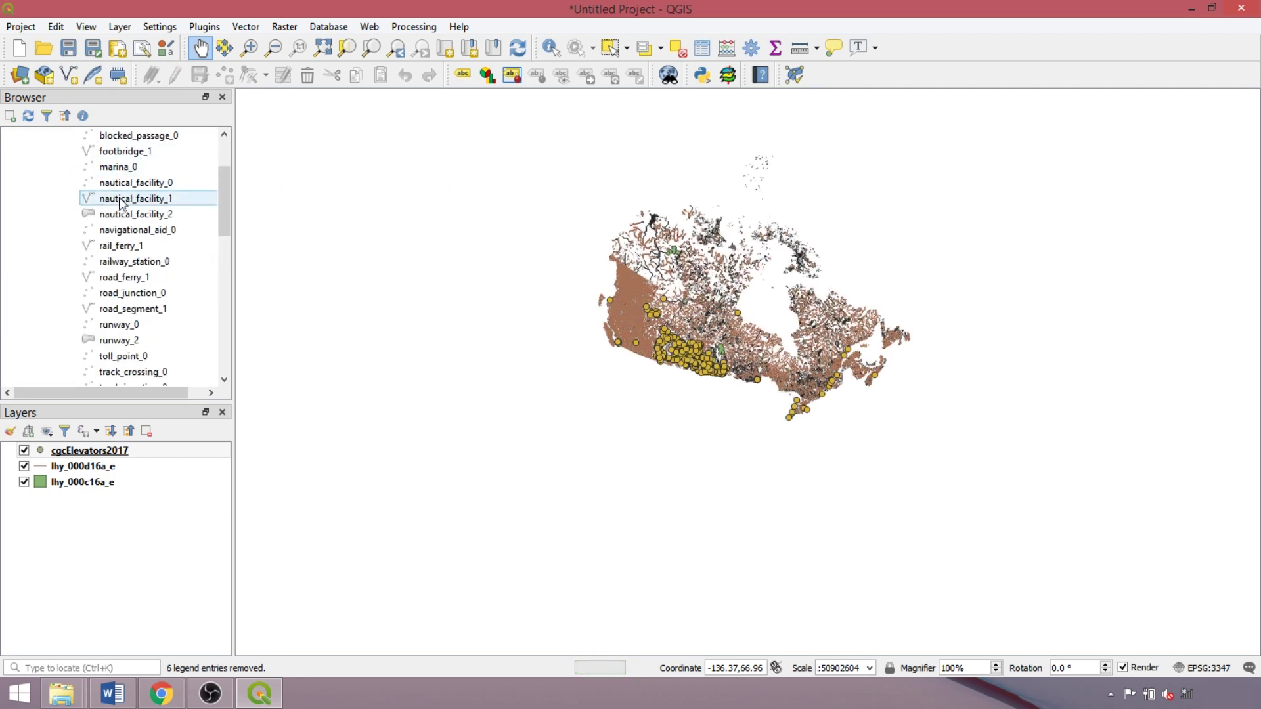
{"action": "double_click", "coordinate": [116, 307]}
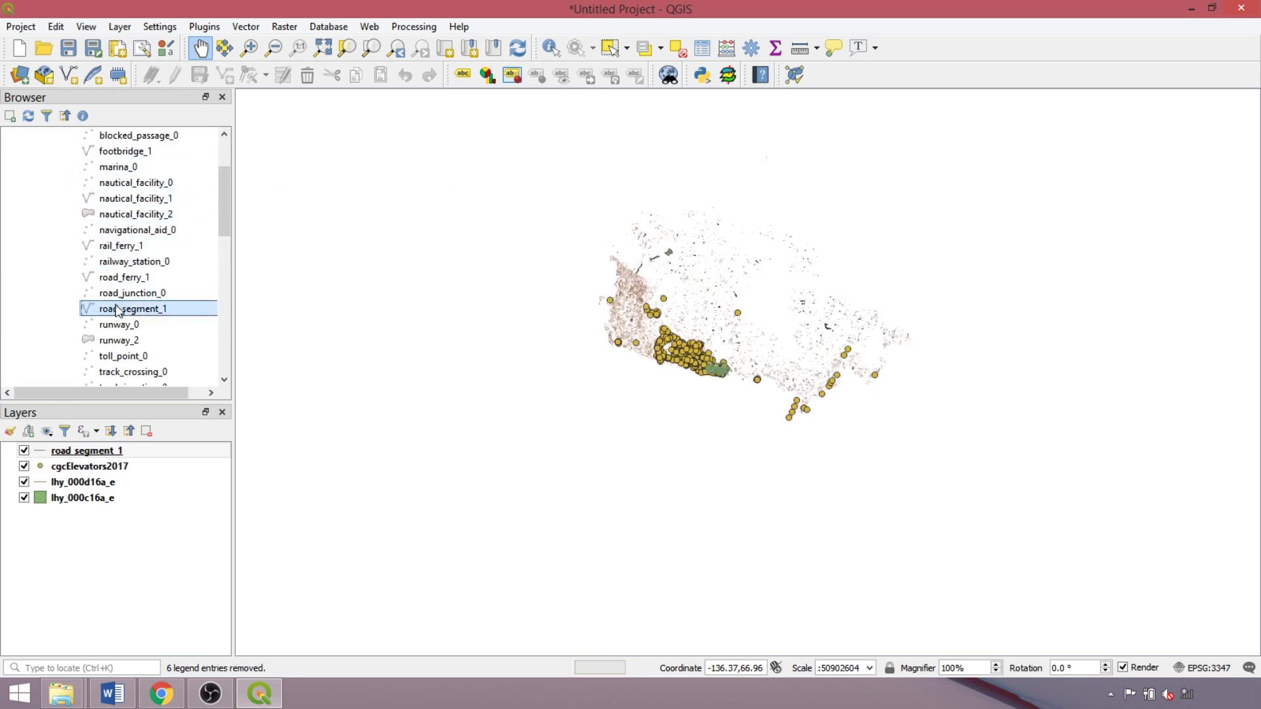
{"action": "scroll", "coordinate": [117, 309], "scroll_direction": "up", "scroll_amount": 2}
- Add the lcd_000a16a_e and lcsd000a16a_e boundary shapefiles as layers
{"action": "left_click", "coordinate": [57, 198]}
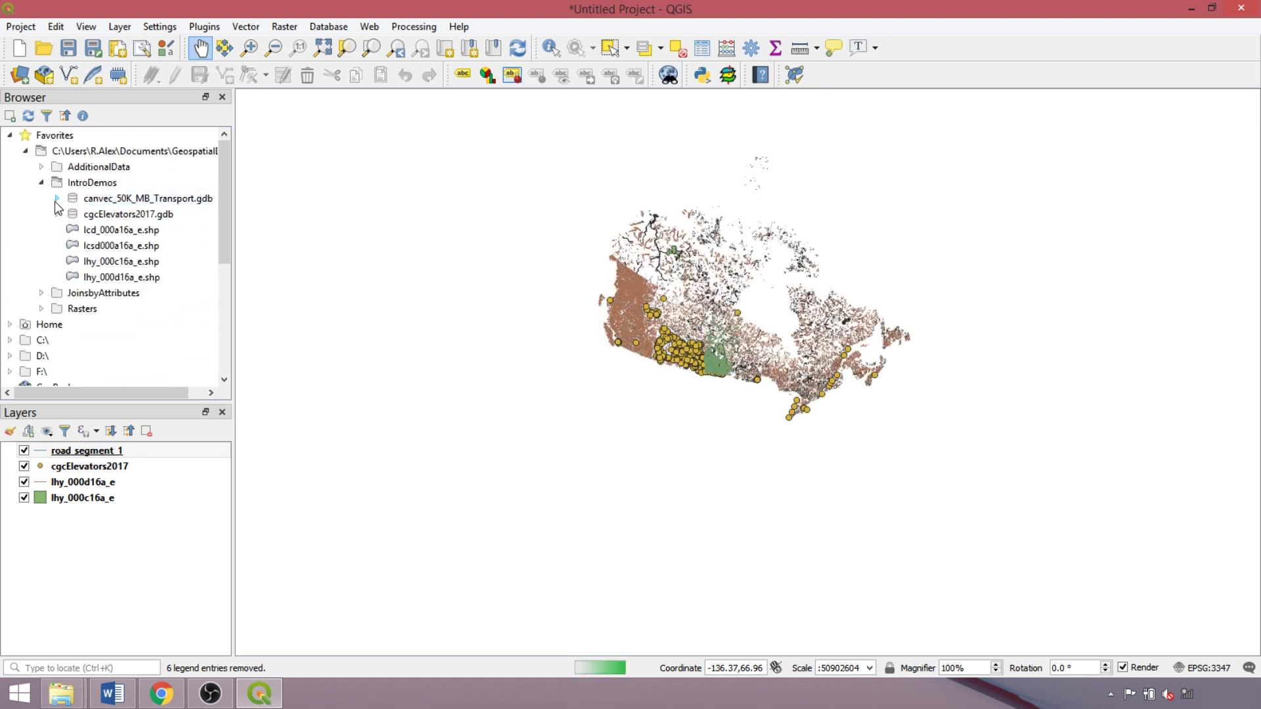
{"action": "double_click", "coordinate": [120, 231]}
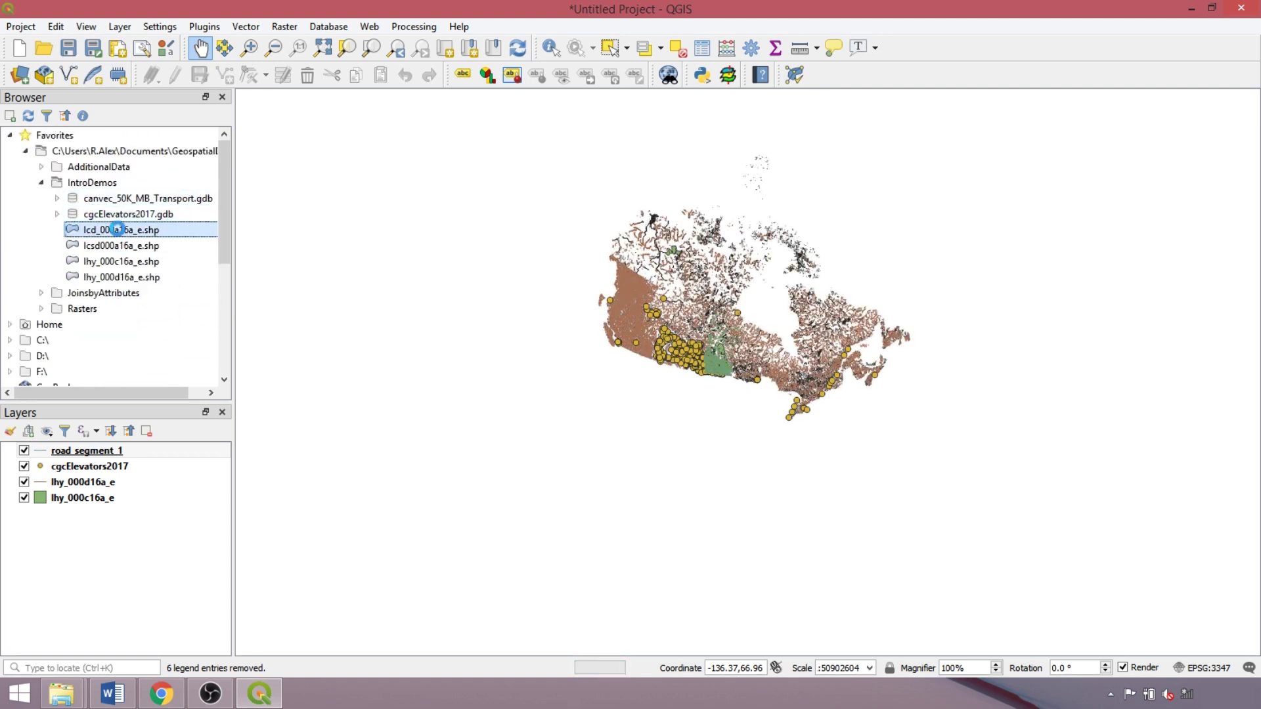
{"action": "left_click", "coordinate": [123, 248]}
{"action": "double_click", "coordinate": [123, 250]}
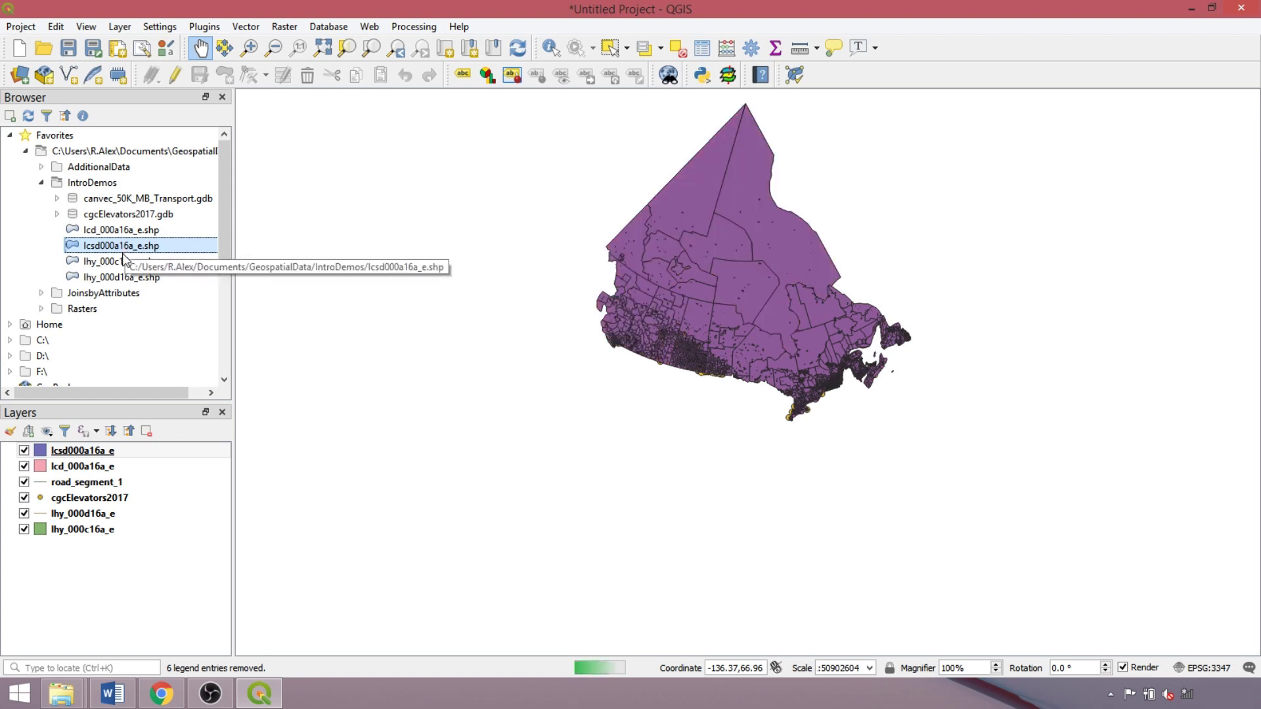
- Toggle lcsd000a16a_e's visibility off and on, then rename the layer 'CensusSubdivisions'
{"action": "left_click", "coordinate": [80, 453]}
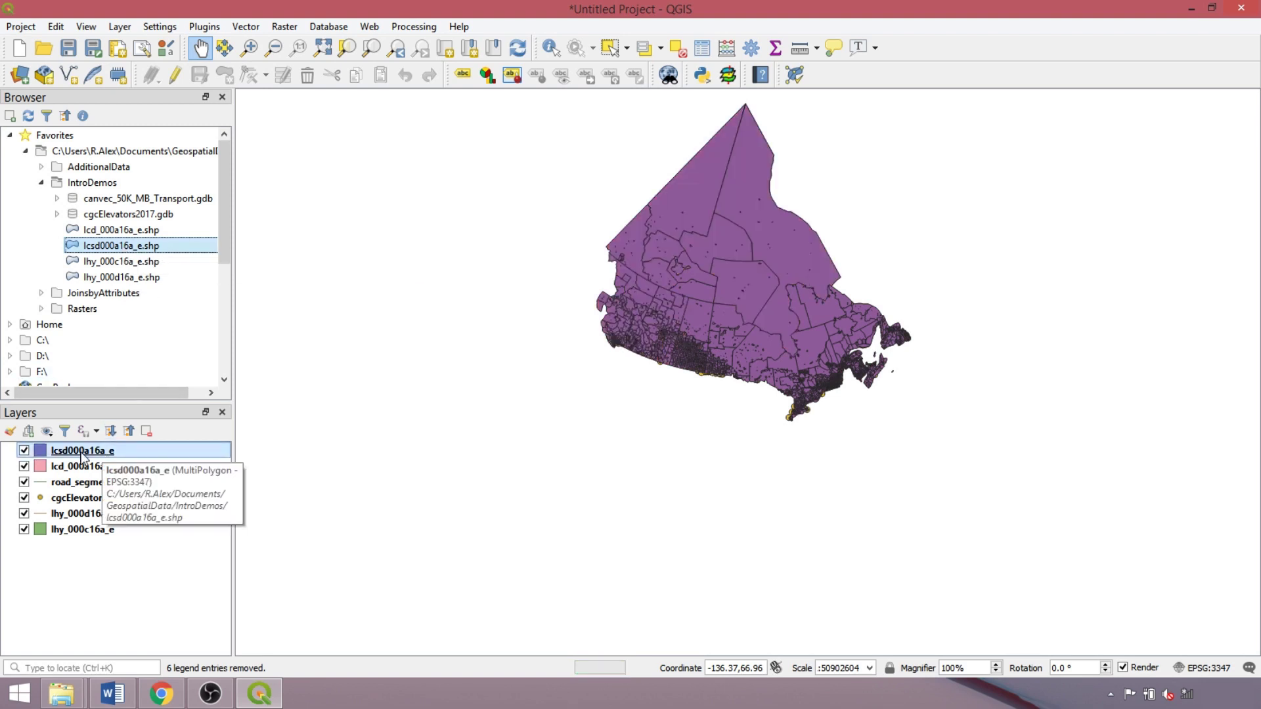
{"action": "left_click", "coordinate": [24, 450]}
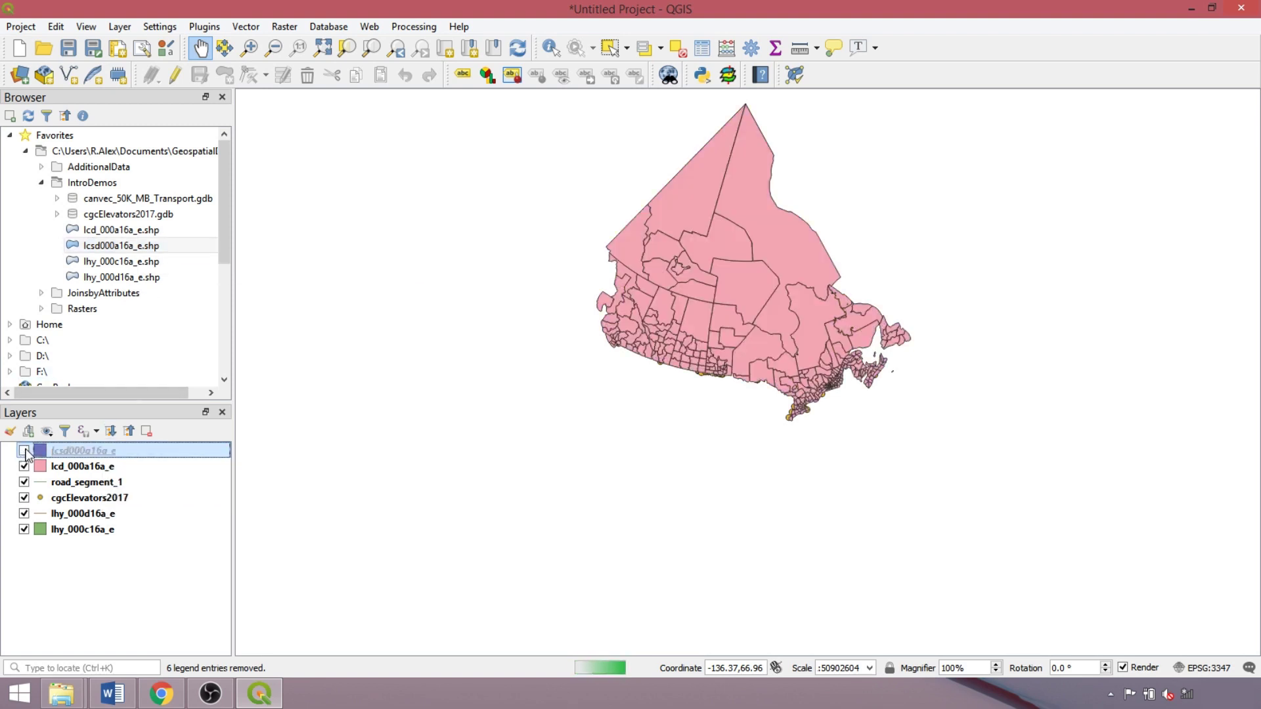
{"action": "left_click", "coordinate": [24, 450]}
{"action": "right_click", "coordinate": [65, 452]}
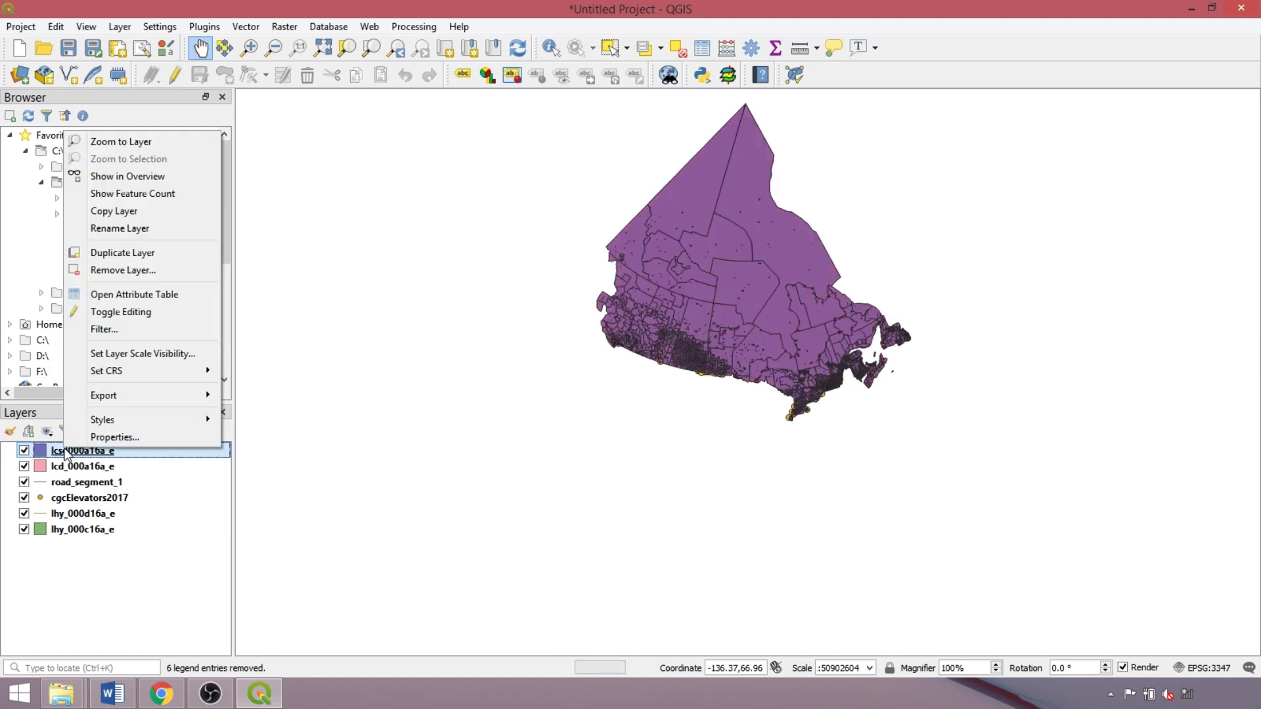
{"action": "left_click", "coordinate": [118, 228]}
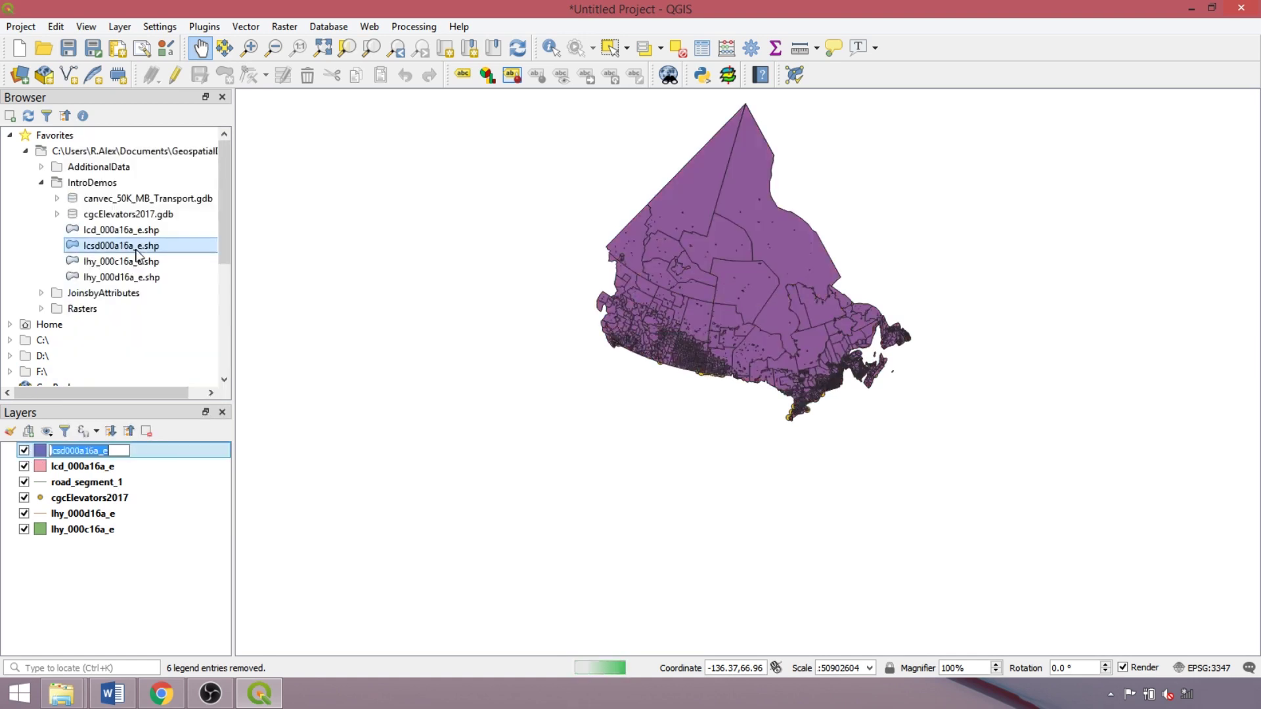
{"action": "type", "text": "CensusSu"}
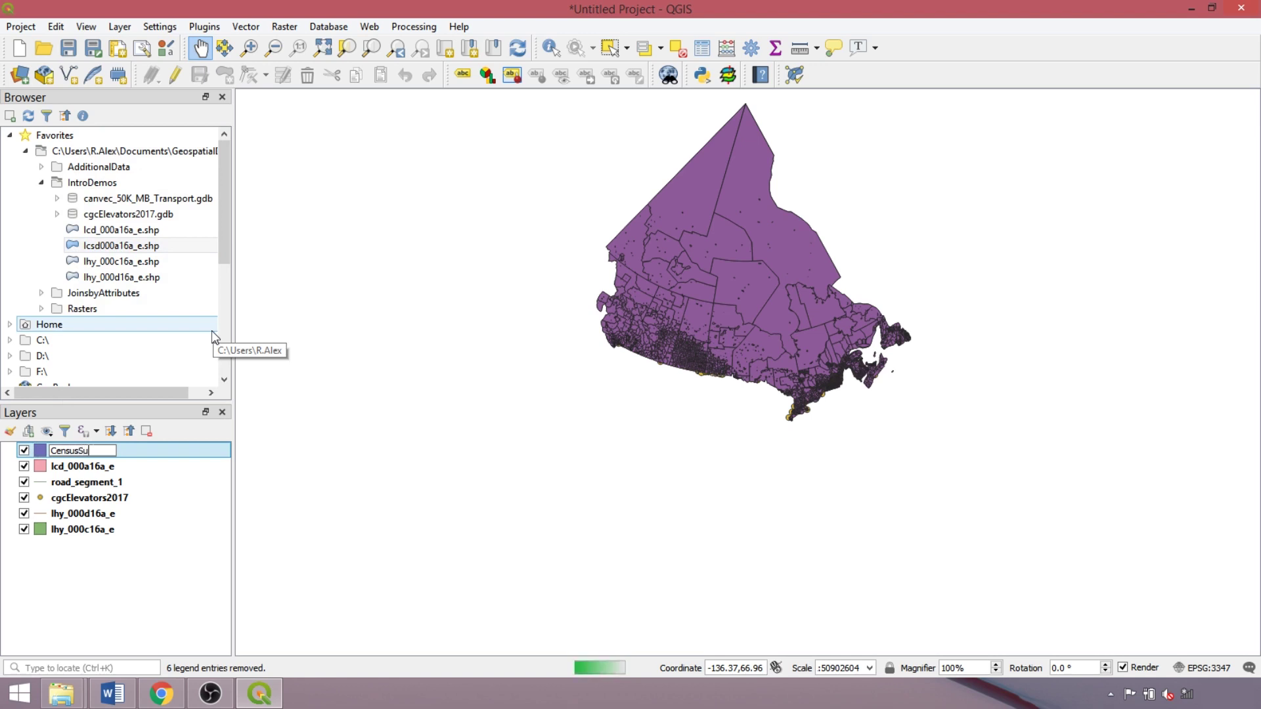
{"action": "type", "text": "bdivisions"}
{"action": "key", "text": "Return"}
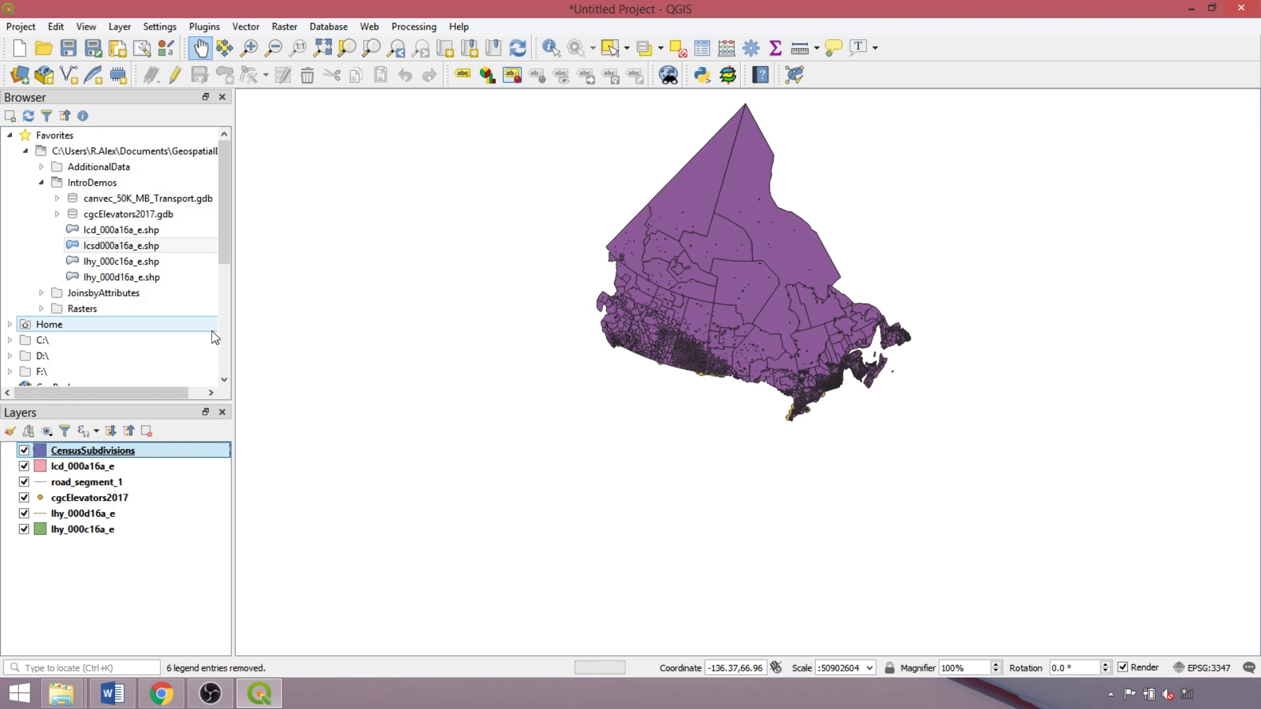
- Order layers: cgcElevators2017 on top, then road_segment_1, lhy_000d16a_e, lhy_000c16a_e above CensusSubdivisions
{"action": "left_click", "coordinate": [122, 594]}
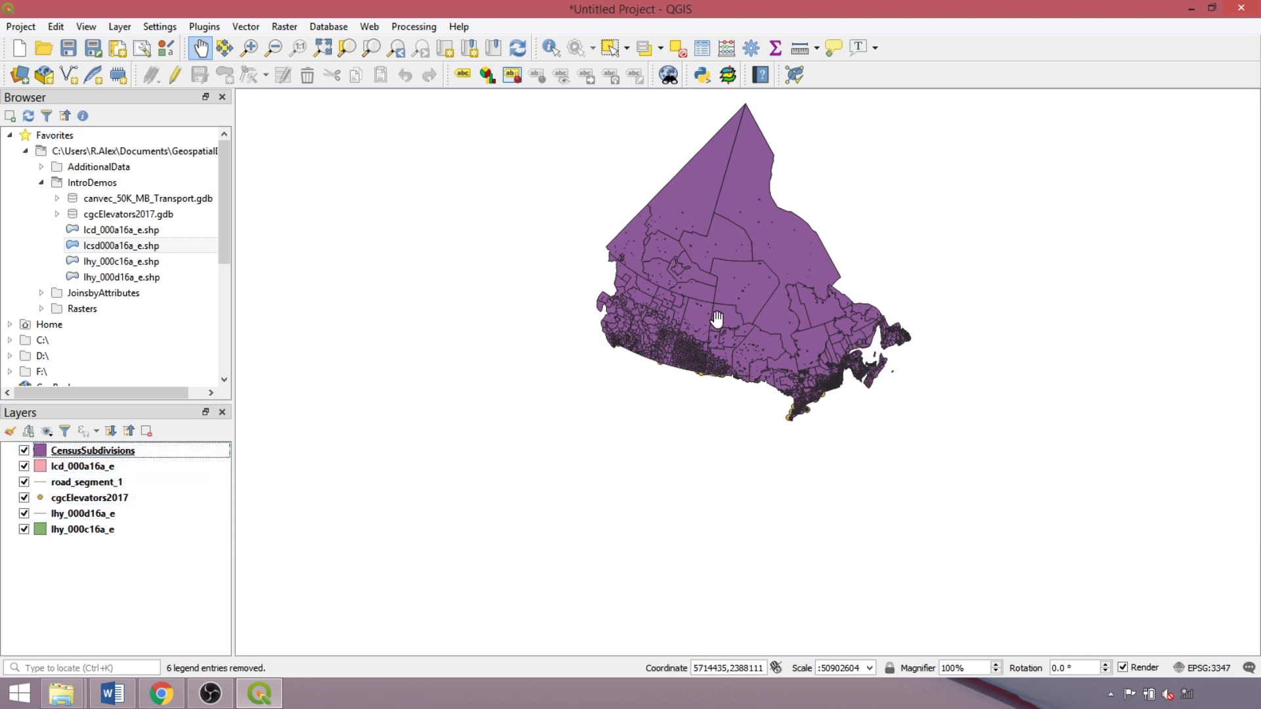
{"action": "left_click_drag", "start_coordinate": [147, 499], "coordinate": [209, 449]}
{"action": "left_click_drag", "start_coordinate": [98, 498], "coordinate": [160, 467]}
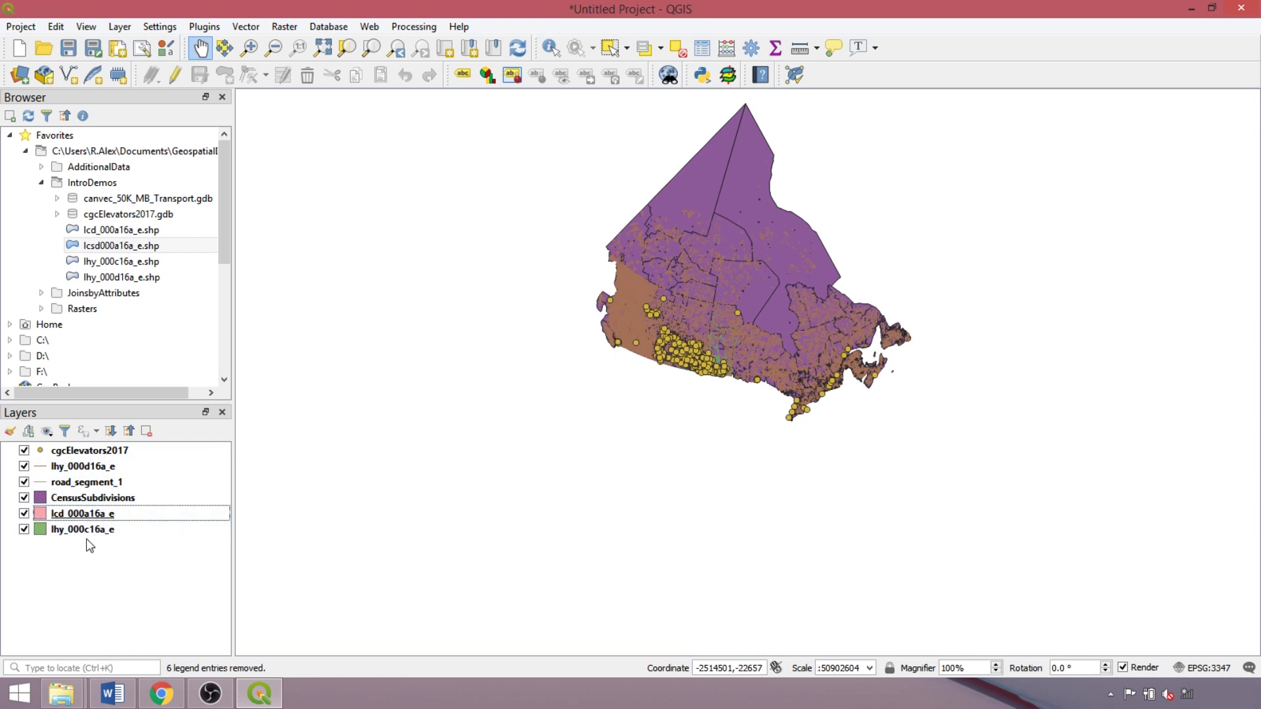
{"action": "mouse_move", "coordinate": [82, 466]}
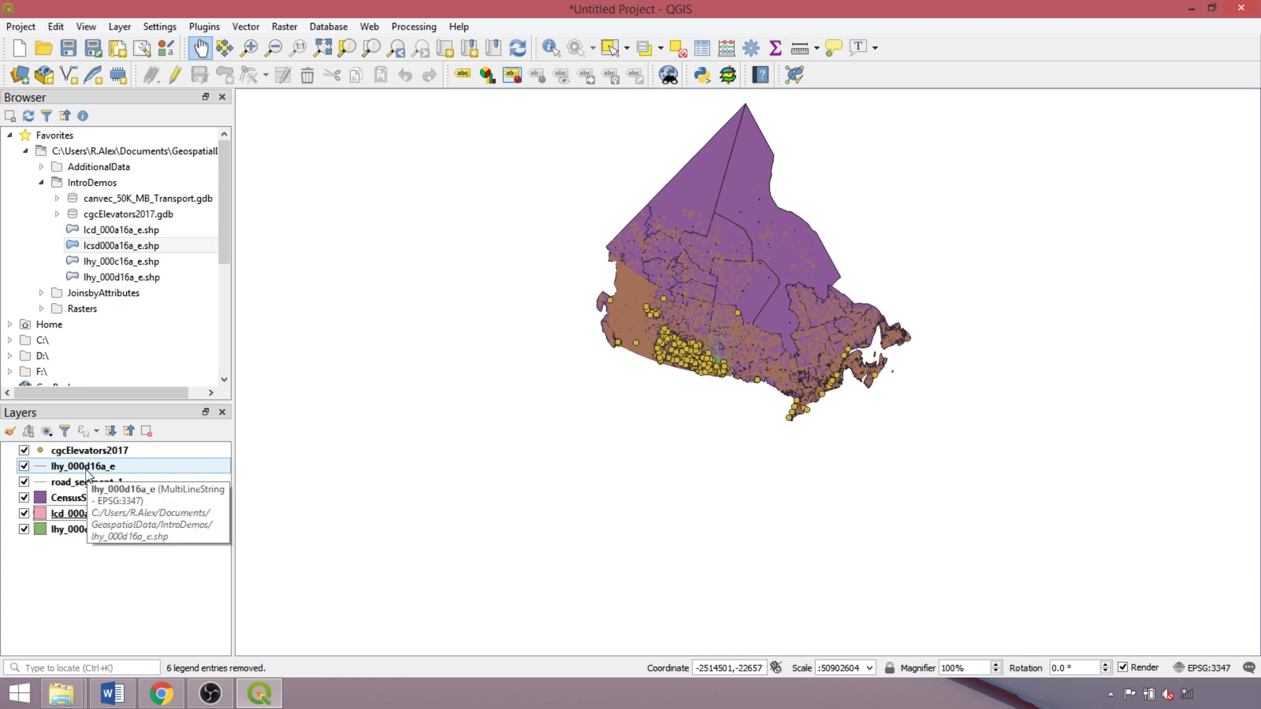
{"action": "left_click_drag", "start_coordinate": [77, 482], "coordinate": [157, 465]}
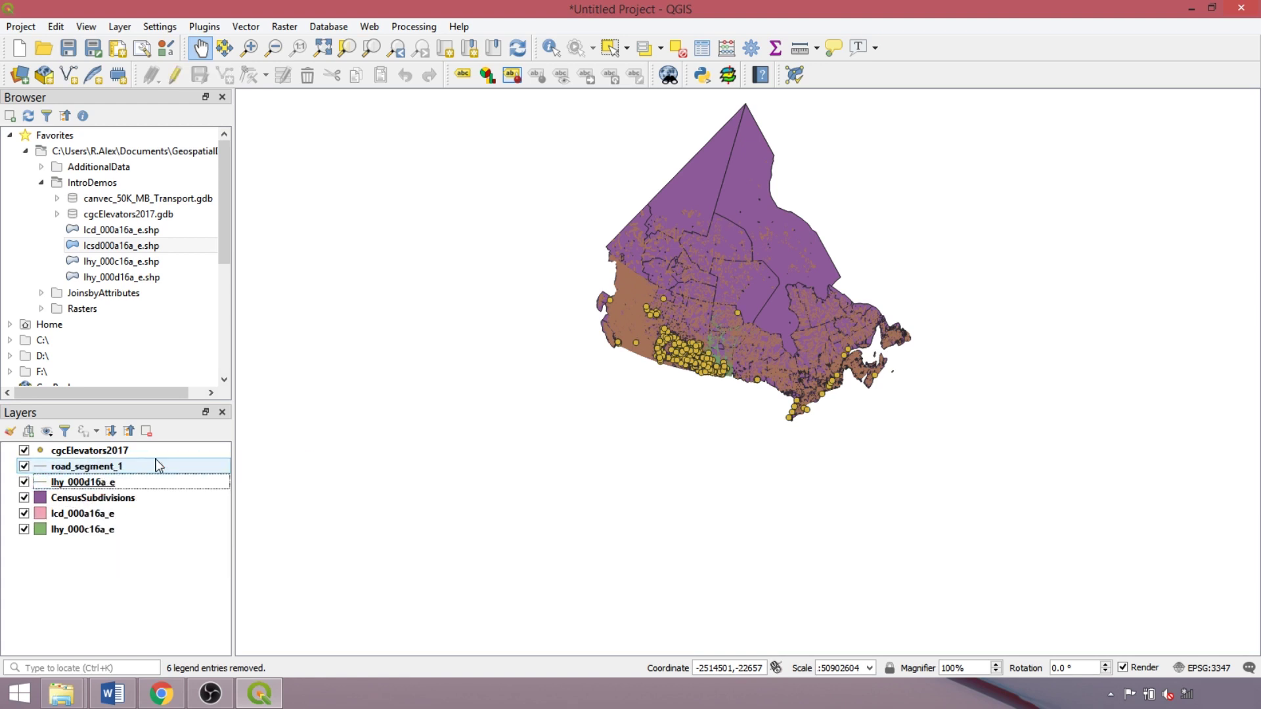
{"action": "left_click", "coordinate": [112, 535]}
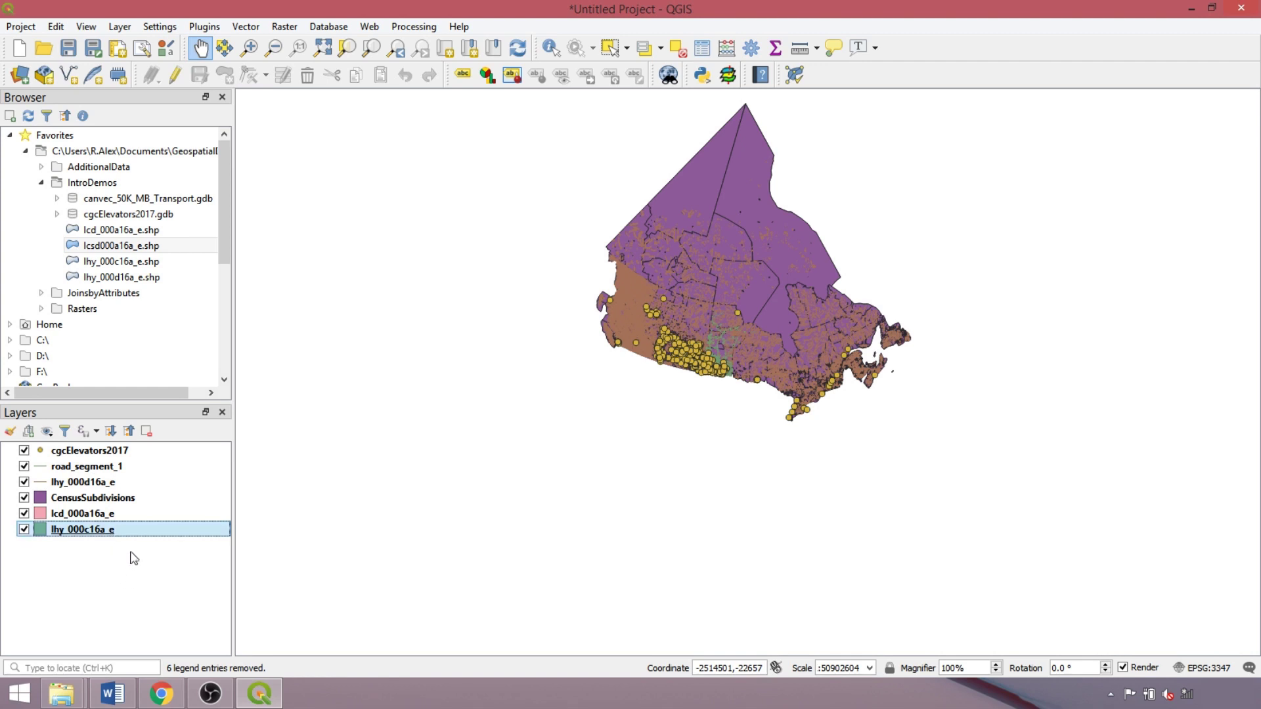
{"action": "left_click_drag", "start_coordinate": [132, 532], "coordinate": [192, 497]}
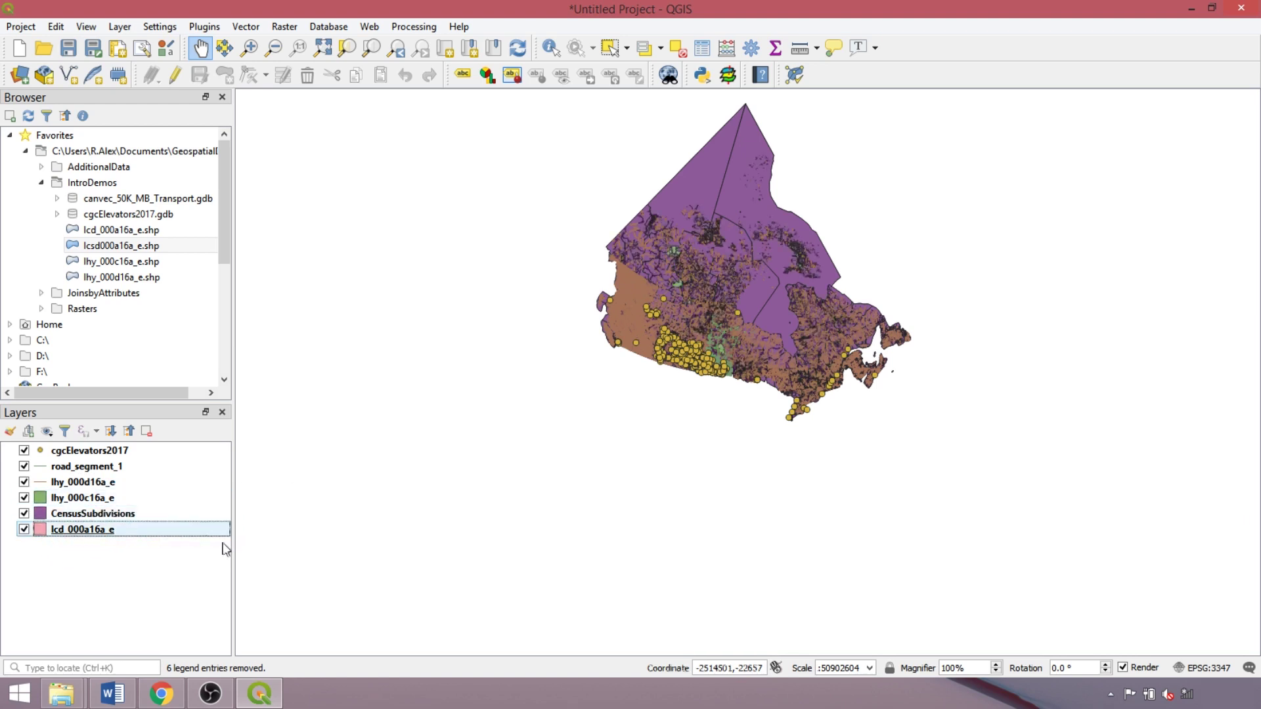
- Zoom the map into western and central Canada and bring up the Save Project dialog
{"action": "scroll", "coordinate": [754, 315], "scroll_direction": "up", "scroll_amount": 2}
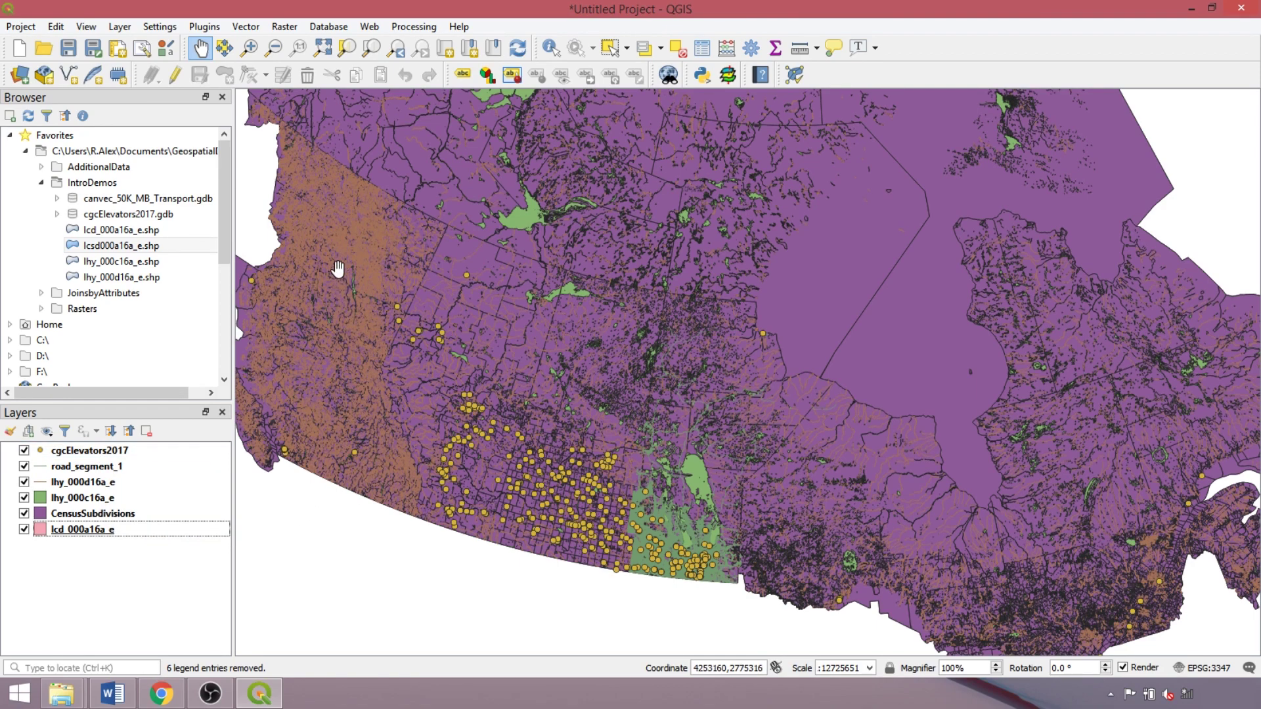
{"action": "left_click", "coordinate": [68, 49]}
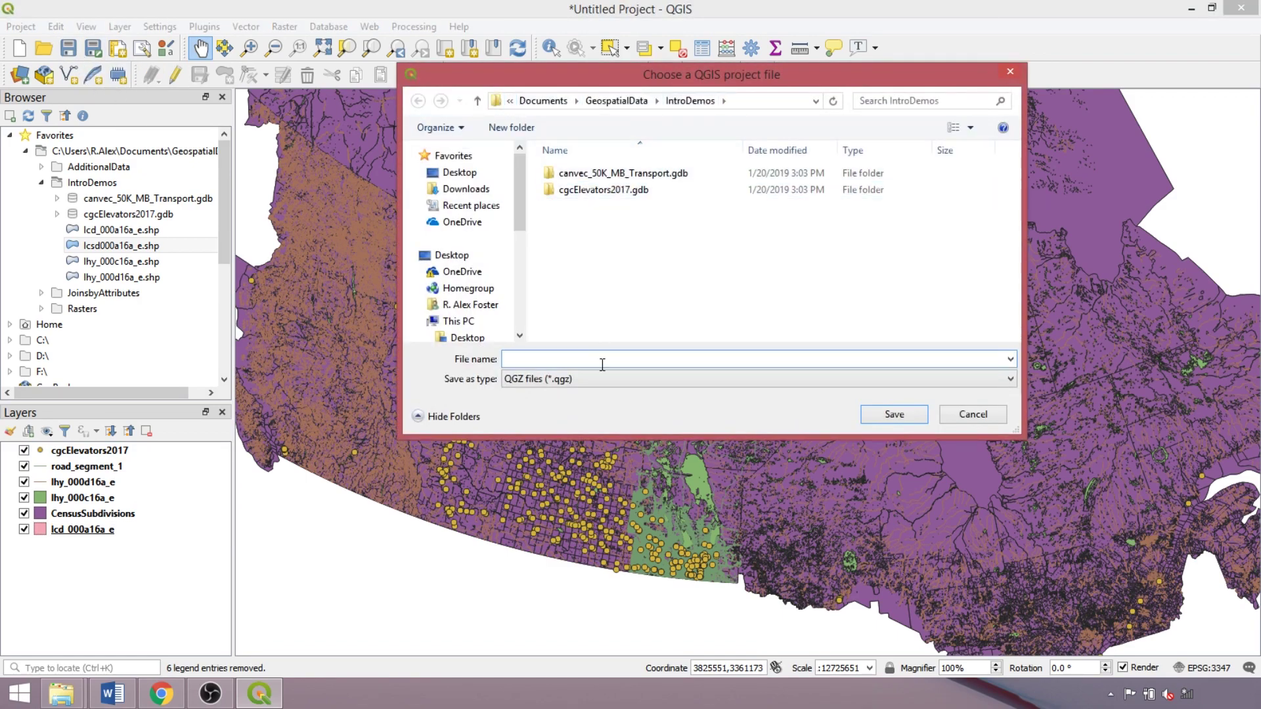
- Save the project as LoadingandOrderingSpatialData.qgz in the IntroDemos folder
{"action": "type", "text": "LoadingandOrderingSpatialData"}
{"action": "key", "text": "Return"}
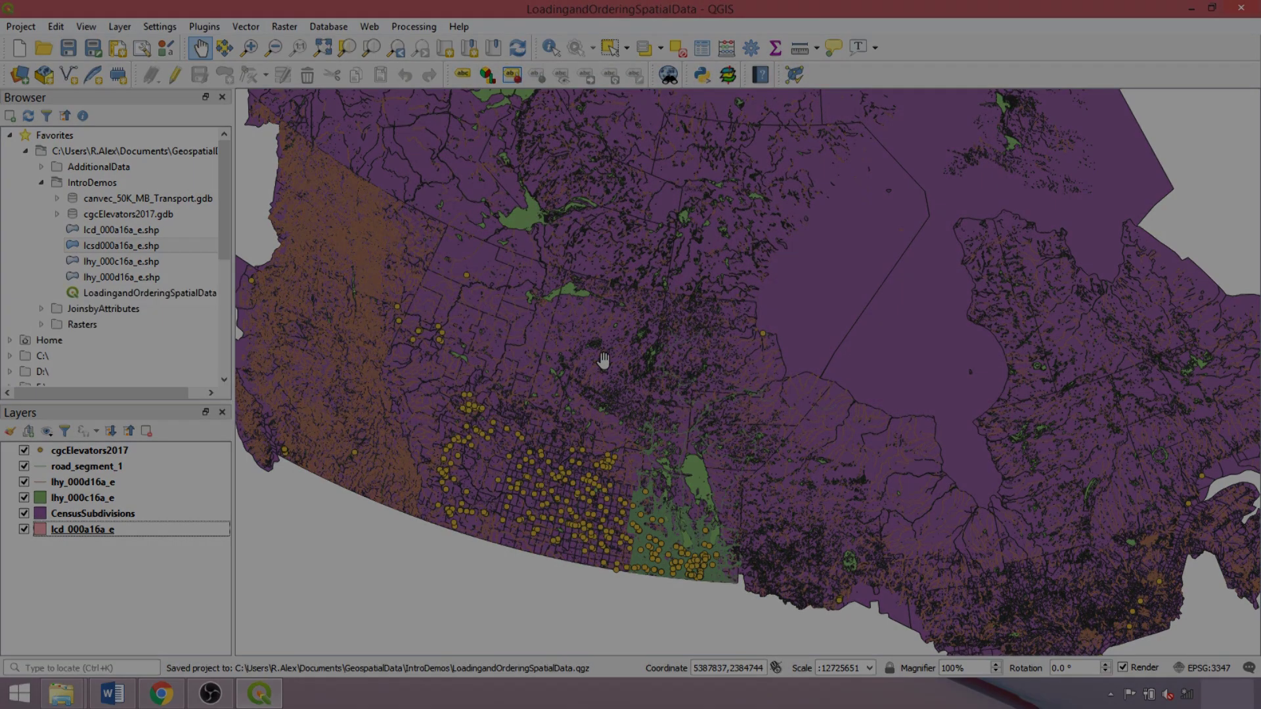